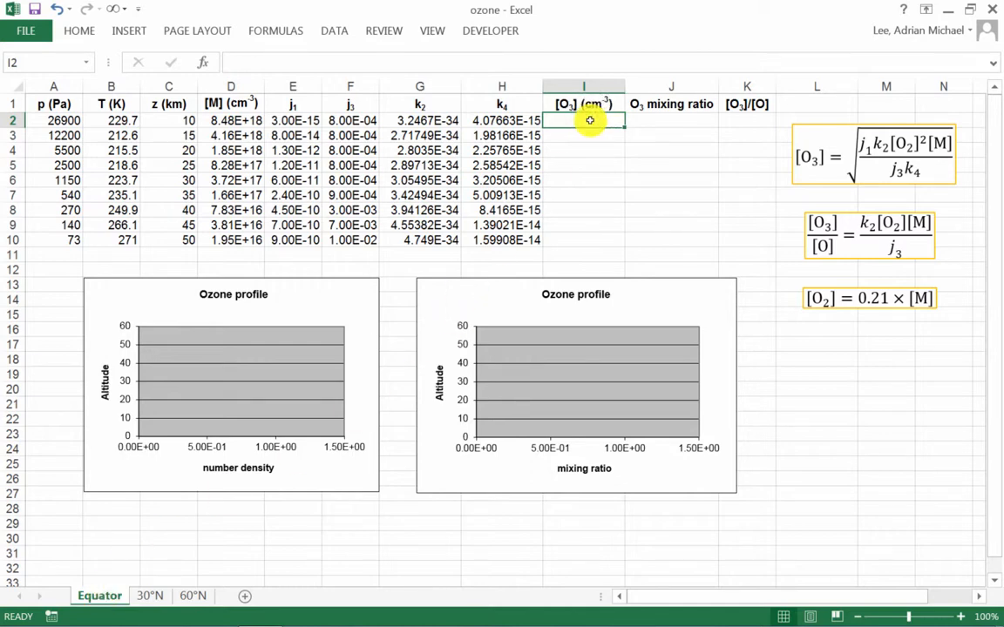
pyautogui.write('=')
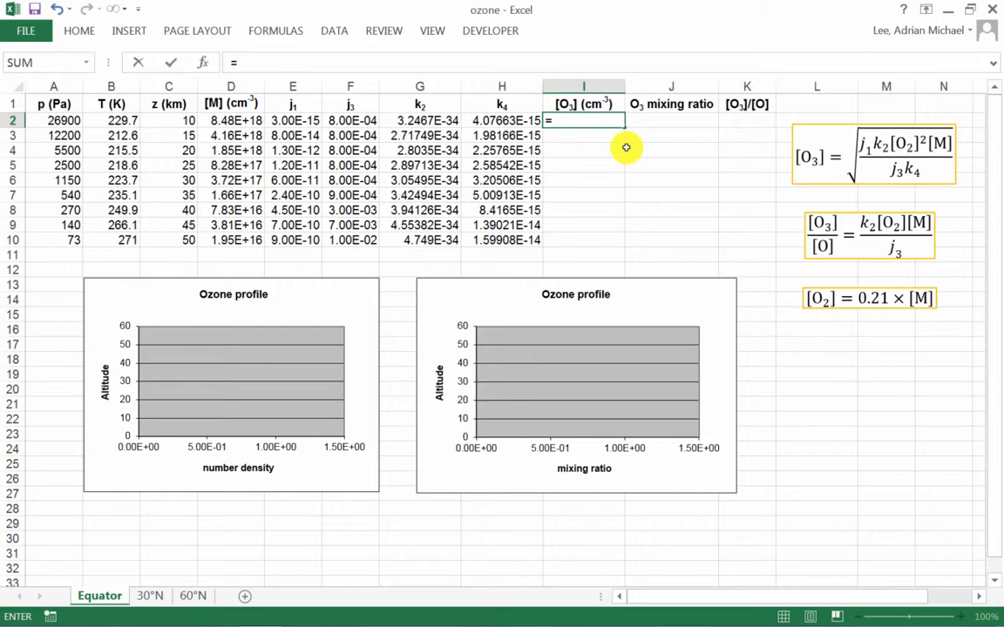
pyautogui.write('sqrt')
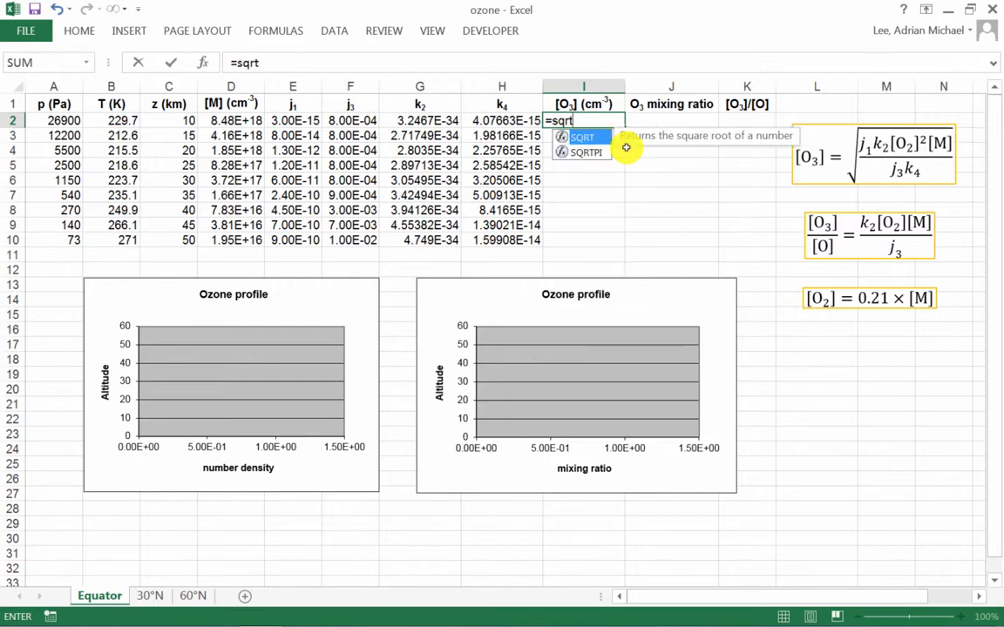
pyautogui.write('(')
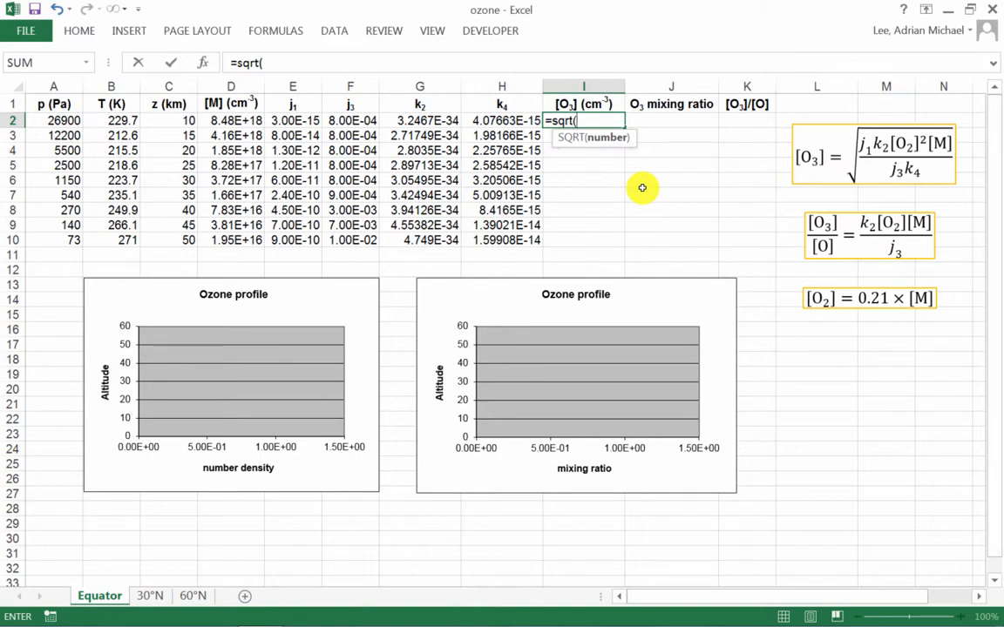
pyautogui.write('(')
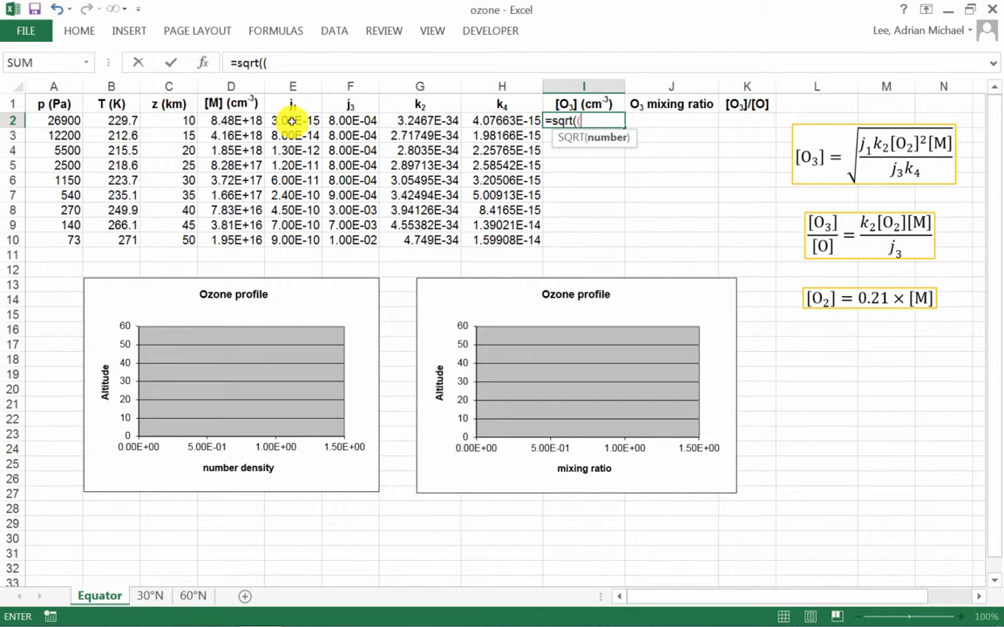
# Begin the I2 ozone formula as =sqrt((E2*G2*(, multiplying j1 by k2.
pyautogui.click(293, 121)
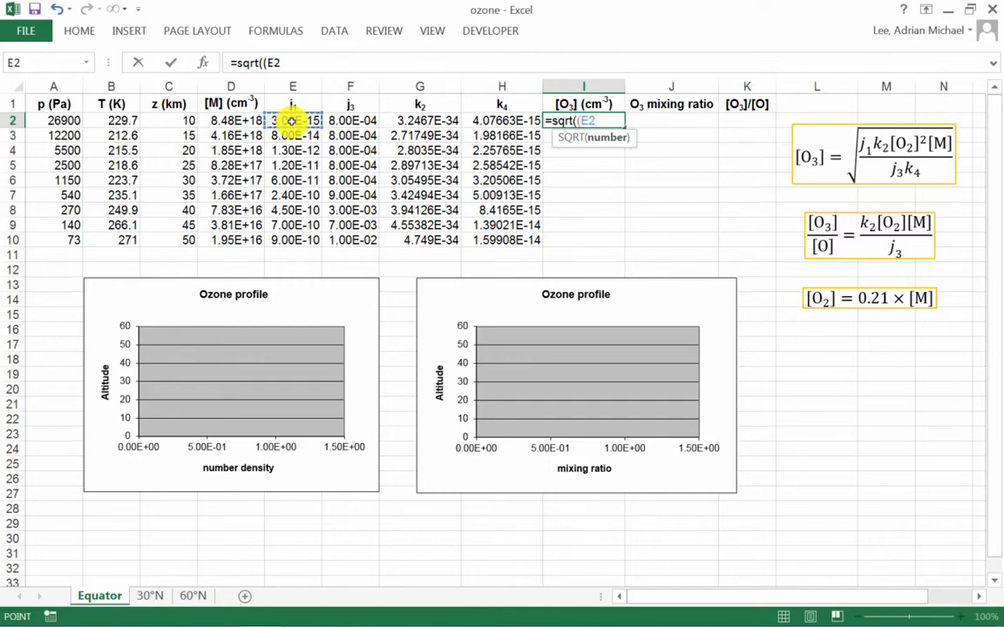
pyautogui.write('*')
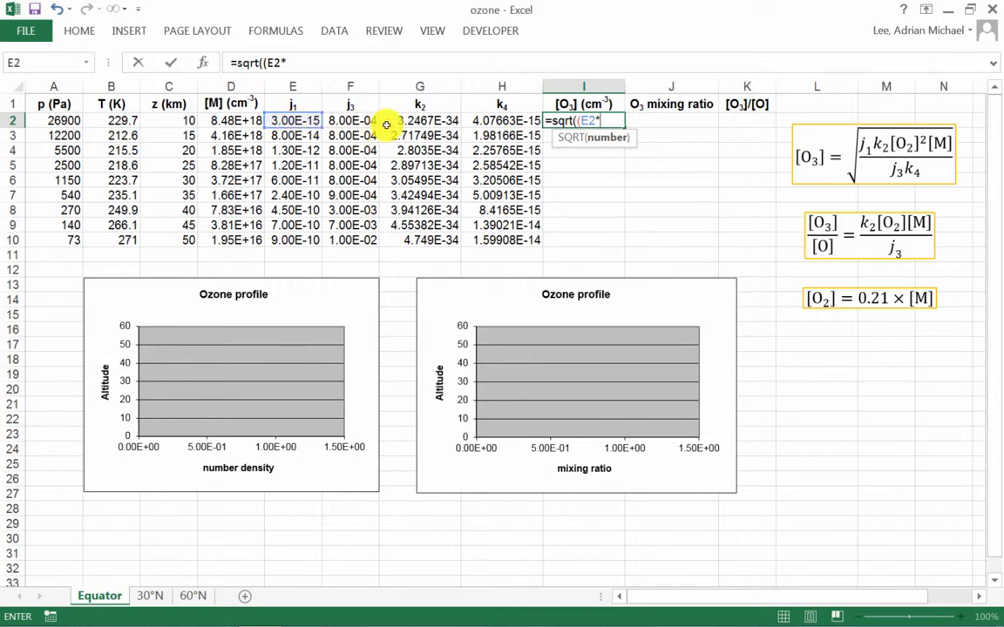
pyautogui.click(427, 121)
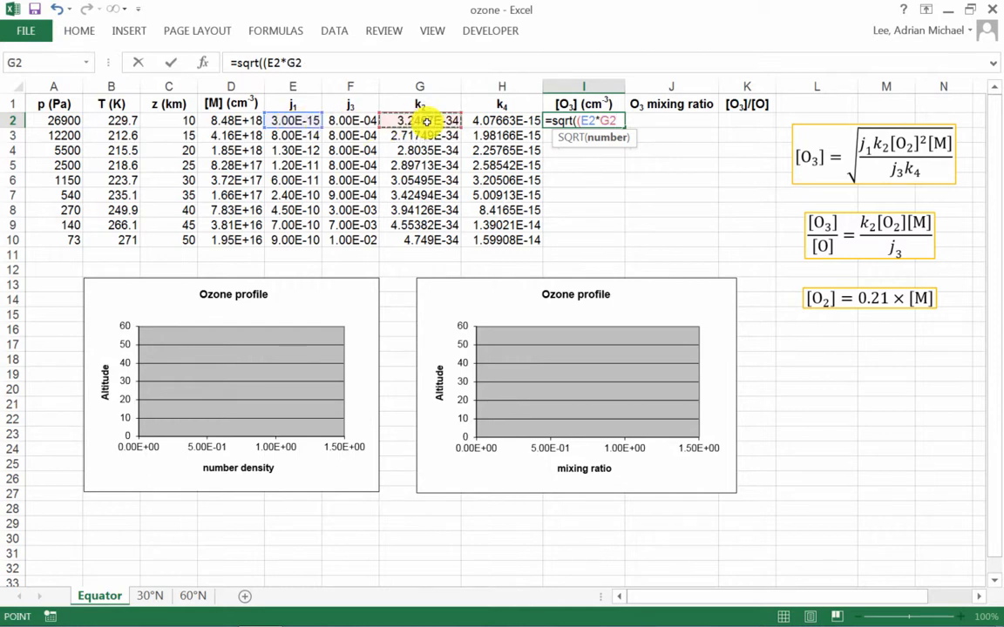
pyautogui.write('*')
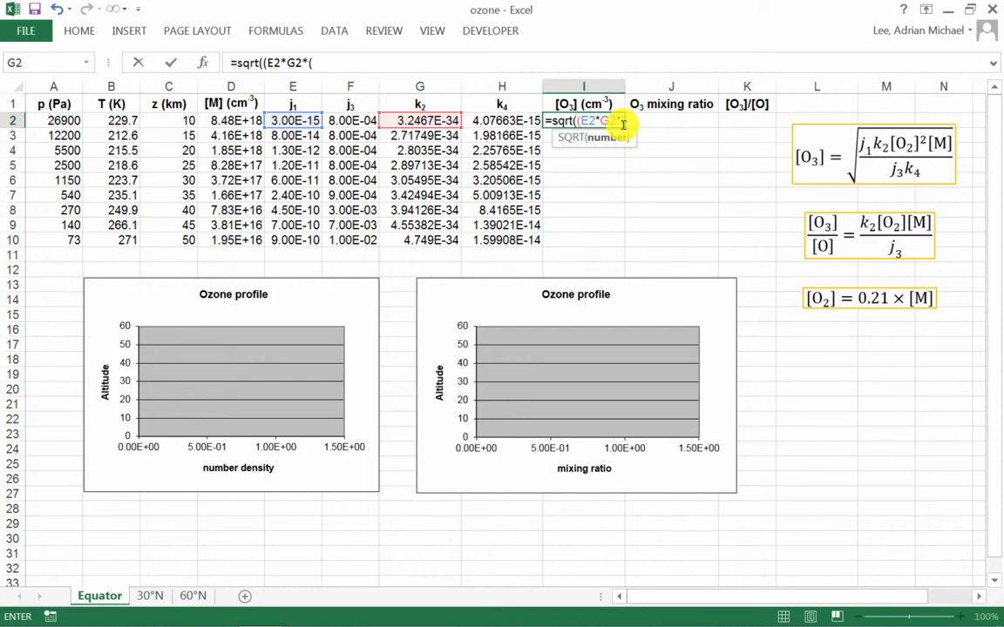
pyautogui.write('0.')
pyautogui.write('21')
pyautogui.write('*')
# Complete I2 as =sqrt((E2*G2*(0.21*D2)^2*D2)/(F2*H2)), giving about 2.84E+12.
pyautogui.click(228, 121)
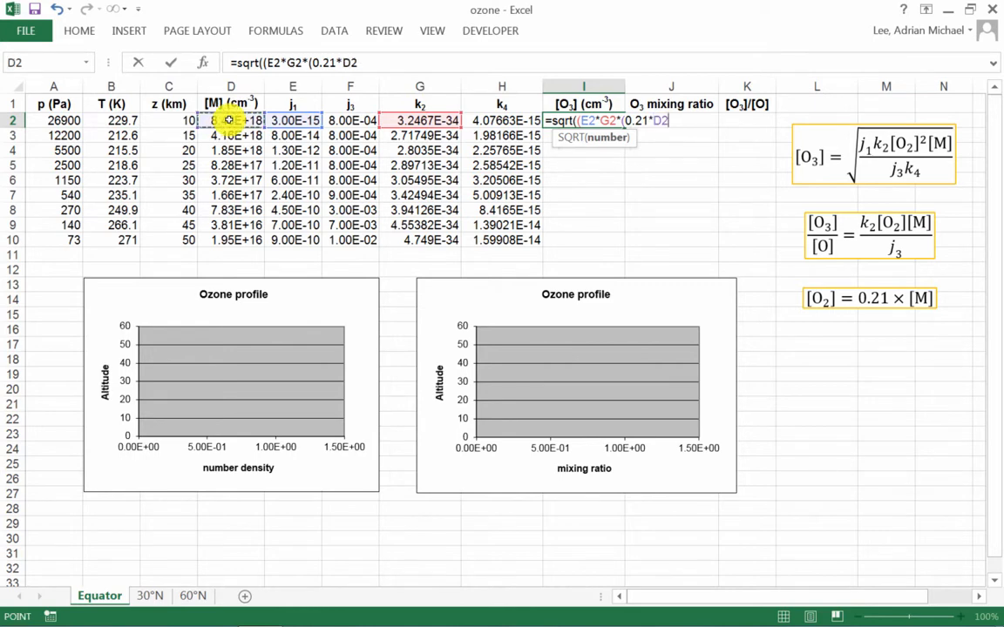
pyautogui.write(')')
pyautogui.write('^')
pyautogui.write('2')
pyautogui.write('*')
pyautogui.click(224, 120)
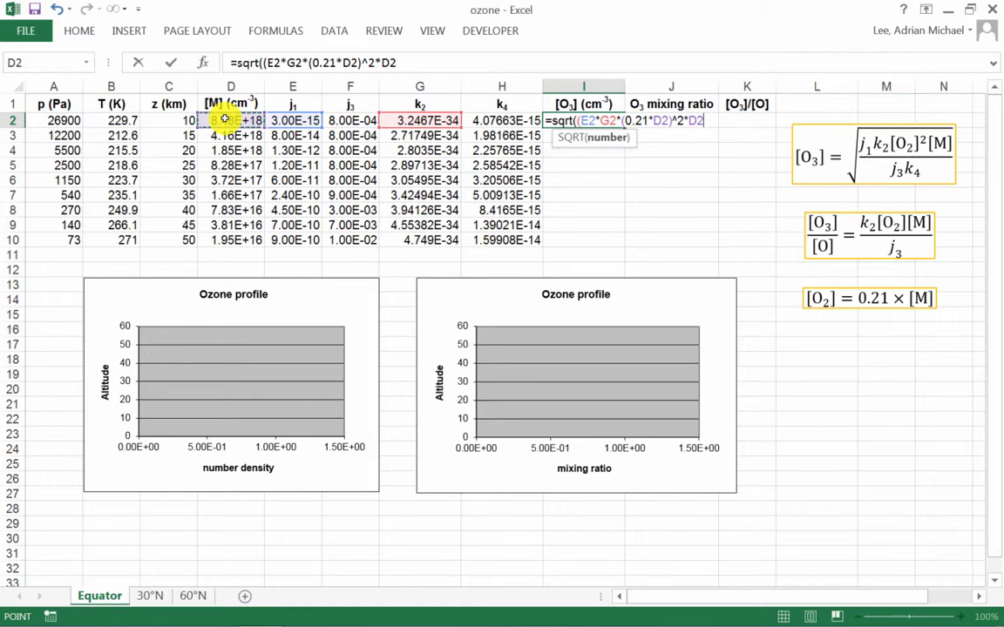
pyautogui.write(')')
pyautogui.write('/')
pyautogui.write('(')
pyautogui.click(357, 119)
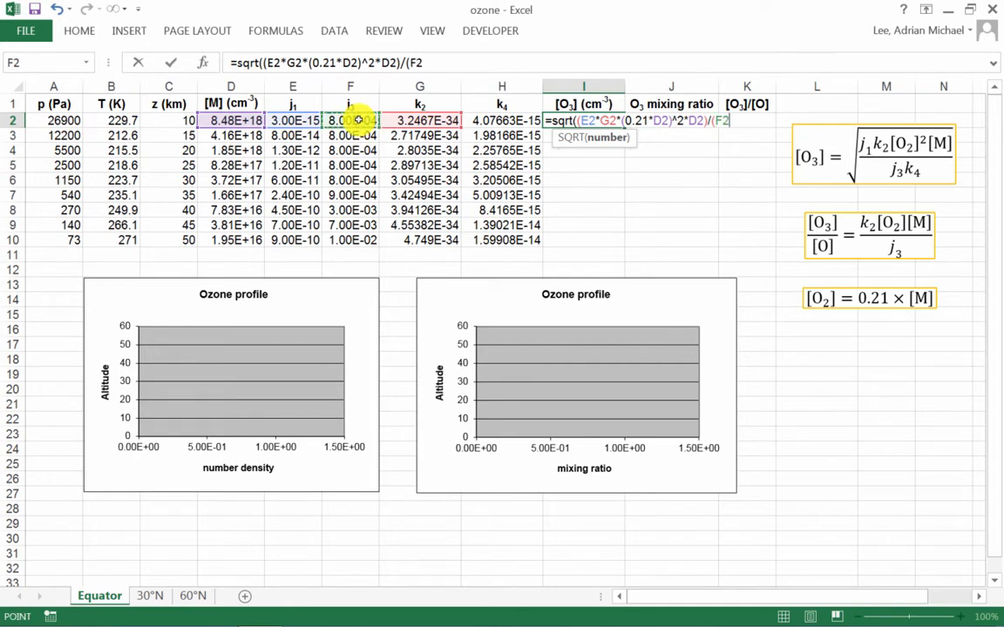
pyautogui.write('*')
pyautogui.click(496, 120)
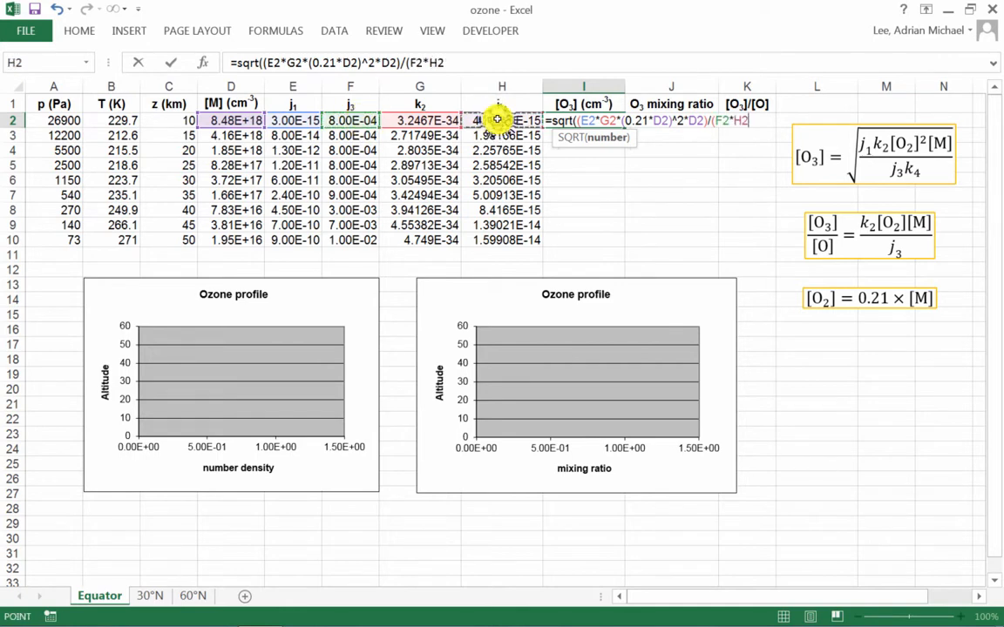
pyautogui.write(')')
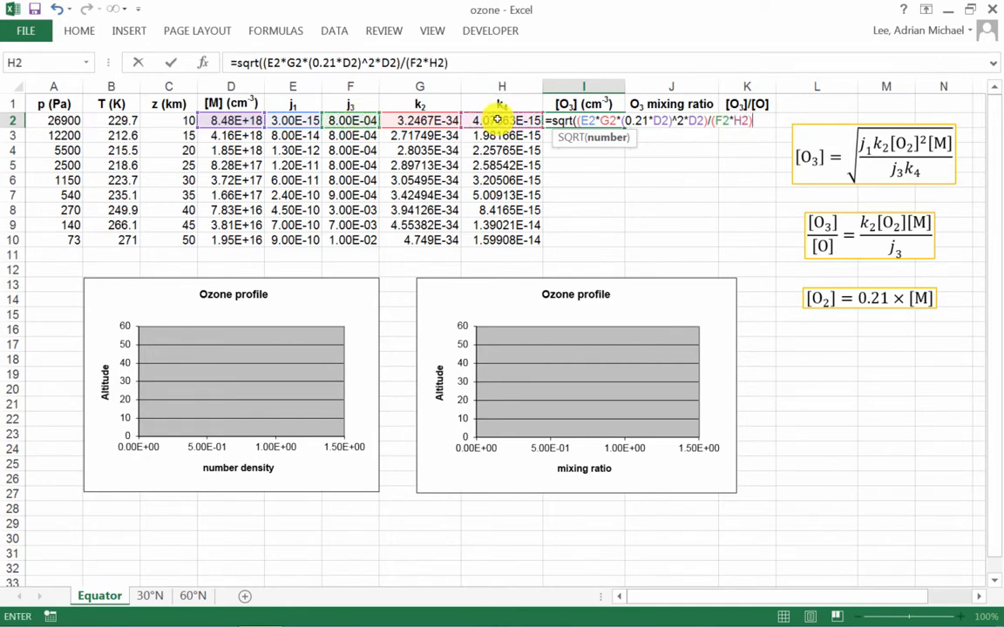
pyautogui.write(')')
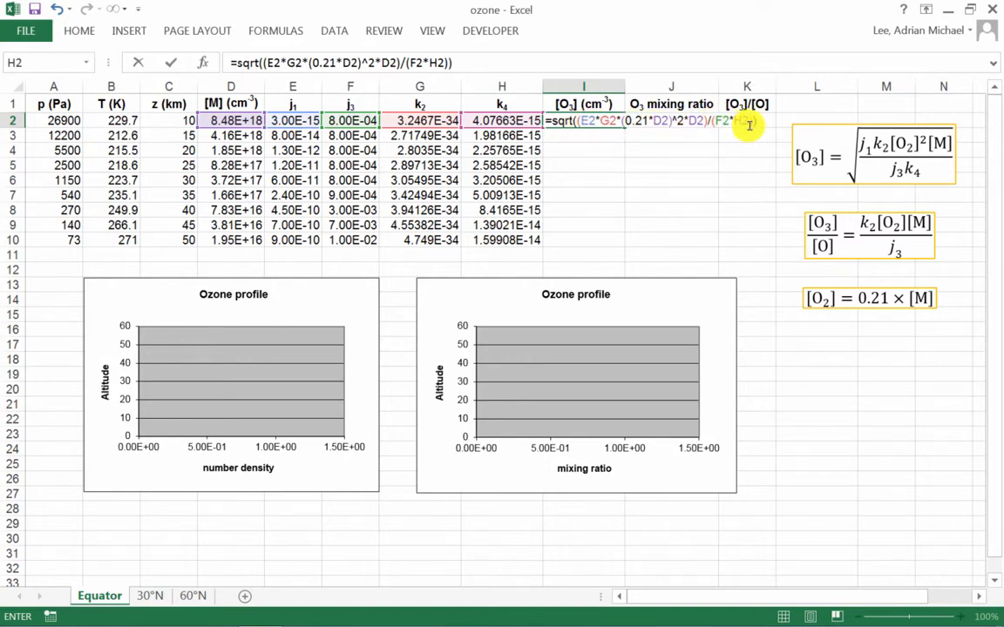
pyautogui.press('Return')
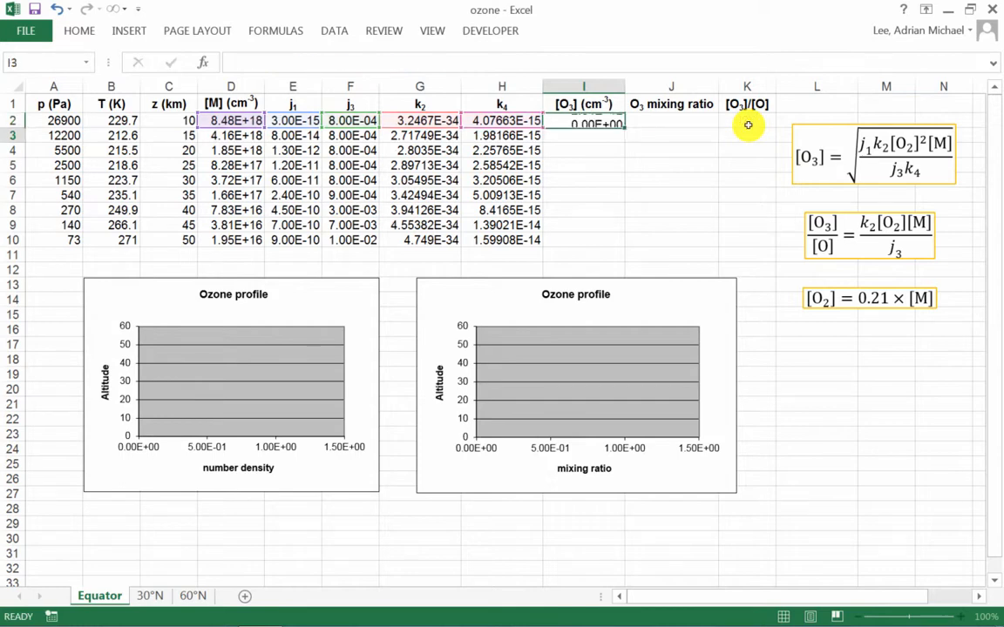
# Reopen the I2 ozone concentration formula for editing.
pyautogui.click(598, 121)
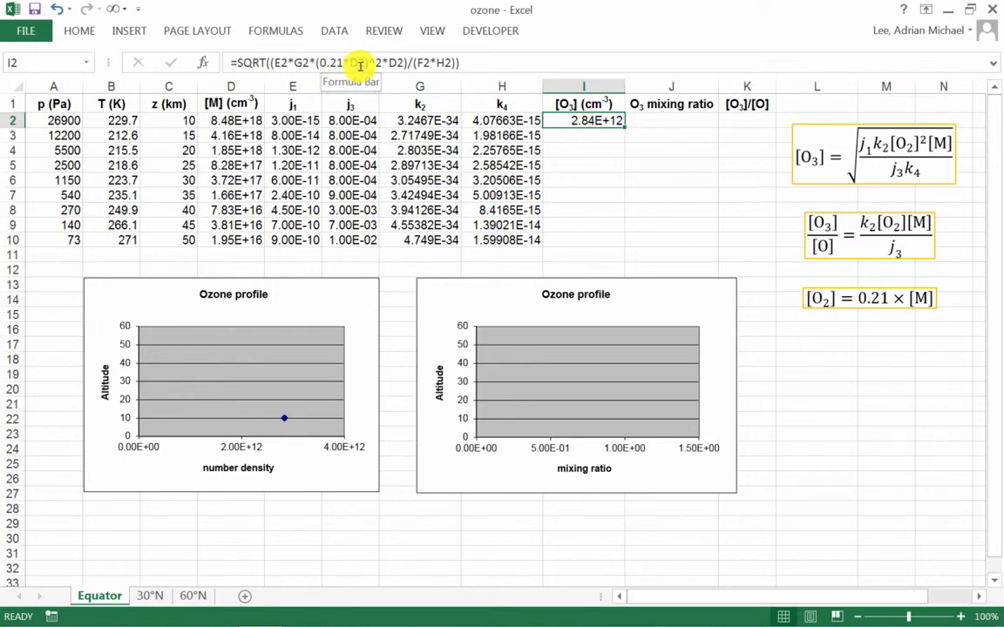
# Rewrite I2 as =SQRT((E2*G2*0.21^2*D2^3)/(F2*H2)), still giving 2.84E+12.
pyautogui.click(404, 62)
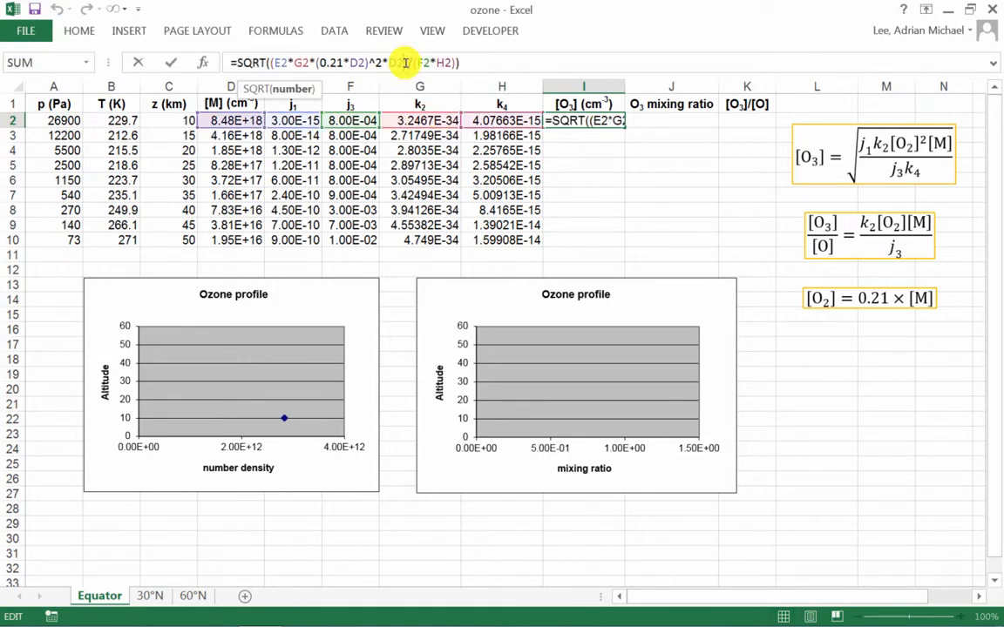
pyautogui.press('BackSpace')
pyautogui.press('BackSpace')
pyautogui.press('BackSpace')
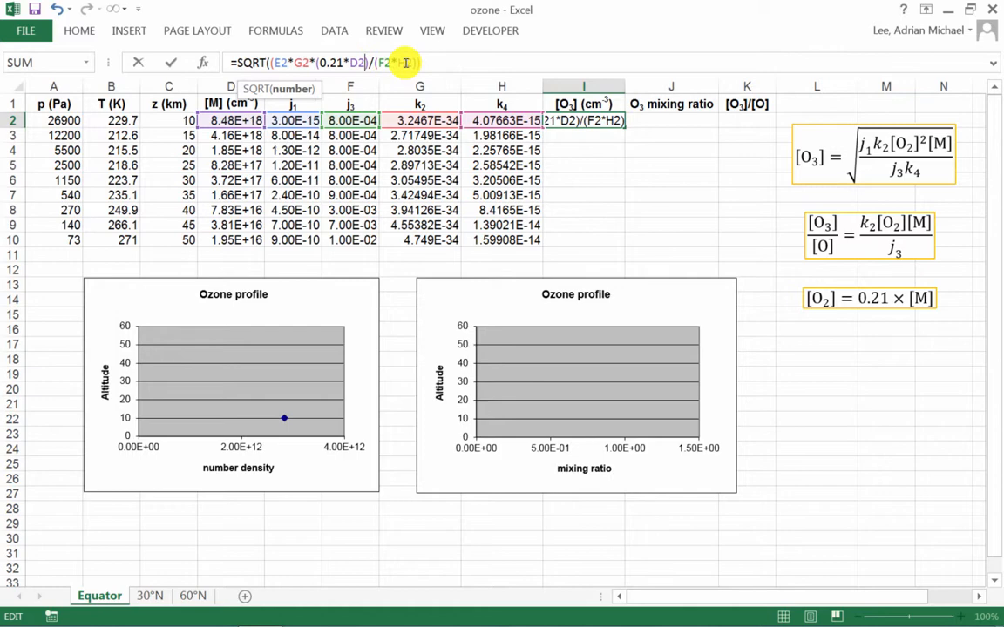
pyautogui.press('BackSpace')
pyautogui.press('BackSpace')
pyautogui.press('BackSpace')
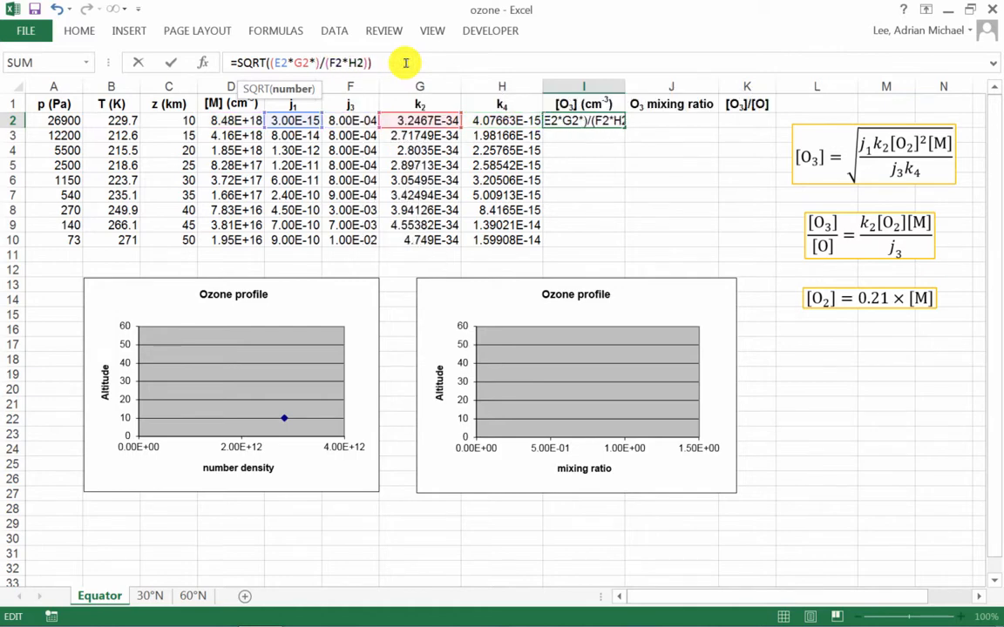
pyautogui.write('0.21')
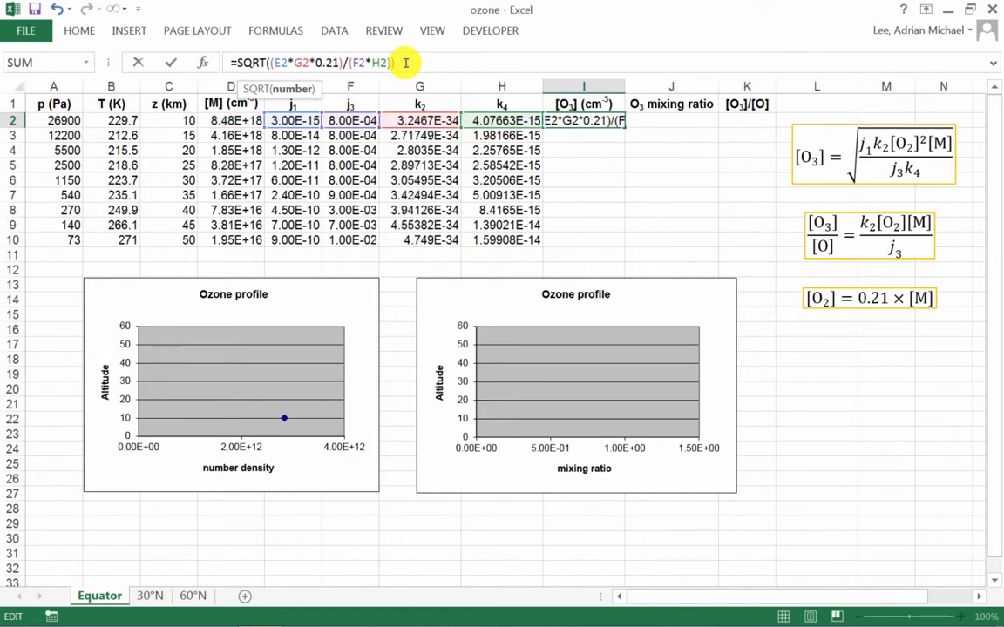
pyautogui.write('^2')
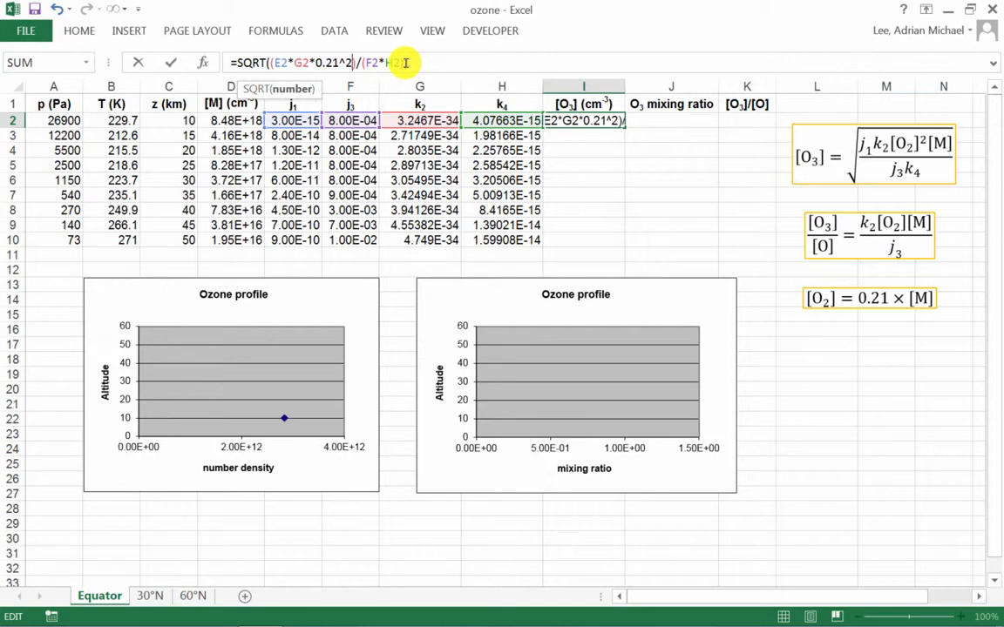
pyautogui.write('*')
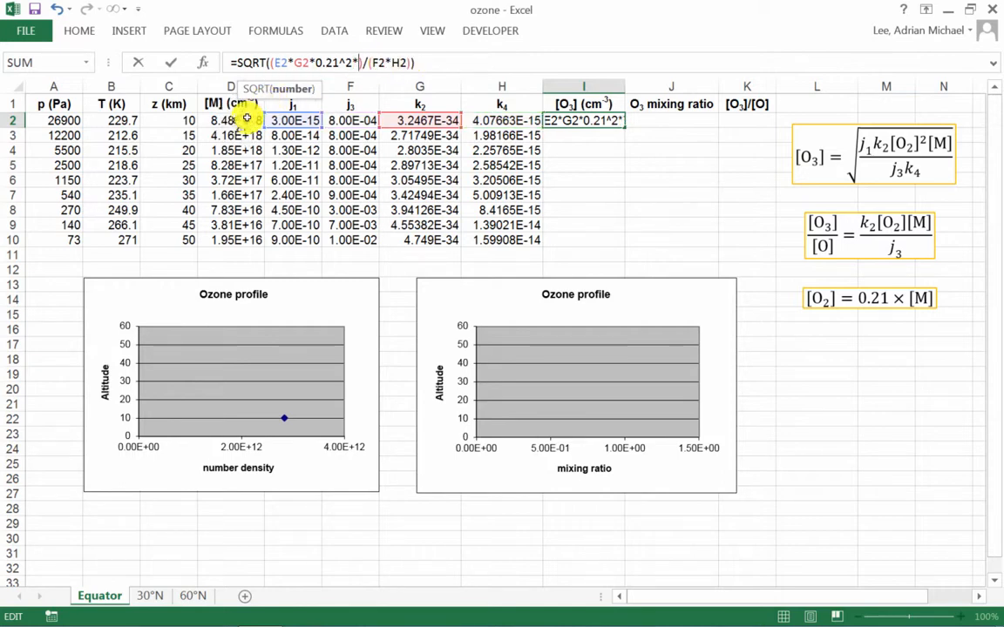
pyautogui.click(246, 119)
pyautogui.write('^3')
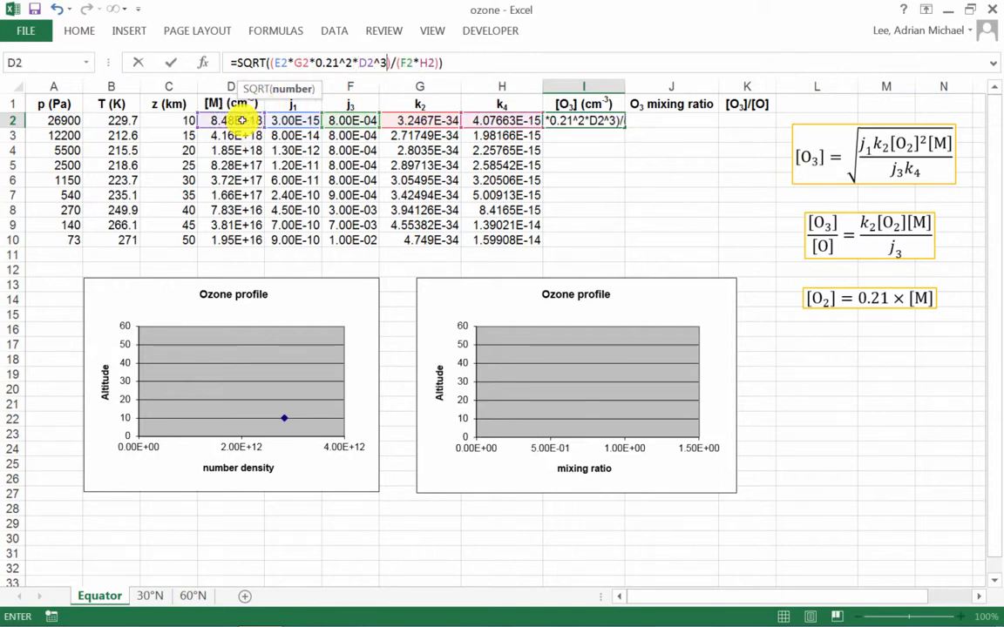
pyautogui.press('Return')
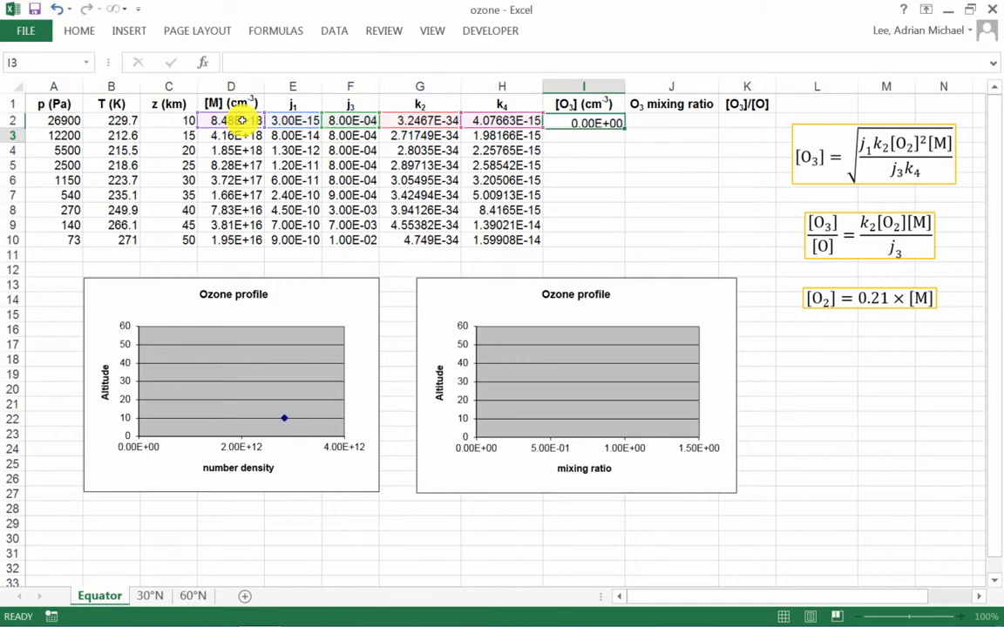
pyautogui.click(589, 122)
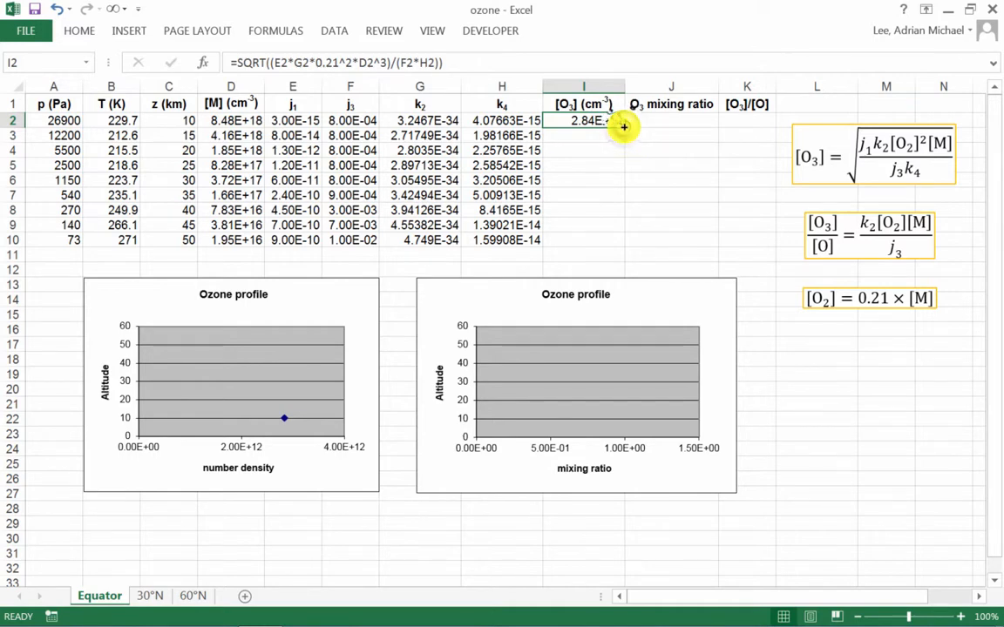
# Fill the O3 concentration formula down through I10 and check the copied references.
pyautogui.doubleClick(623, 127)
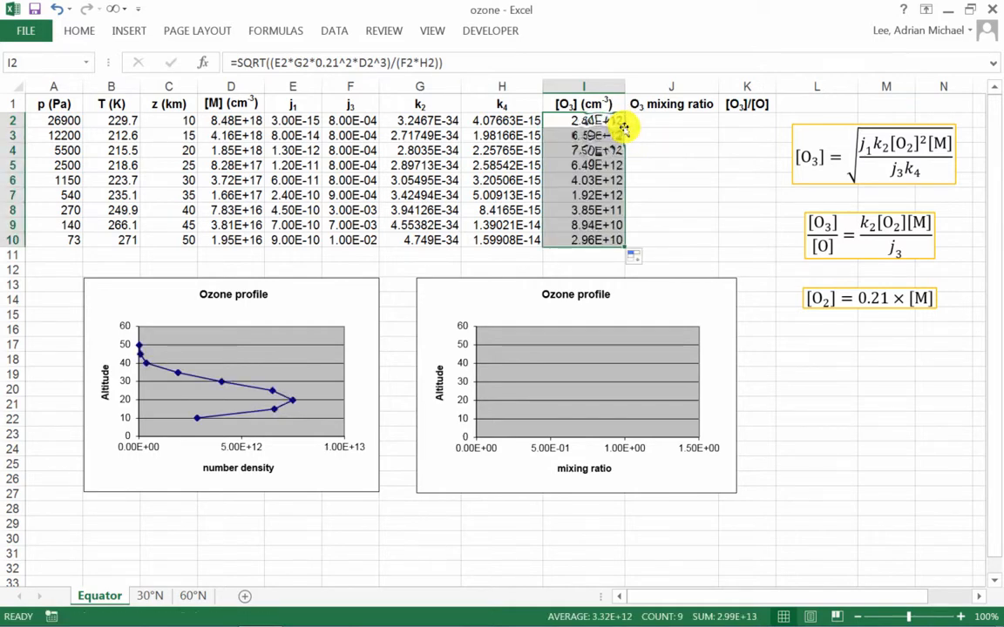
pyautogui.click(599, 136)
pyautogui.press('Down')
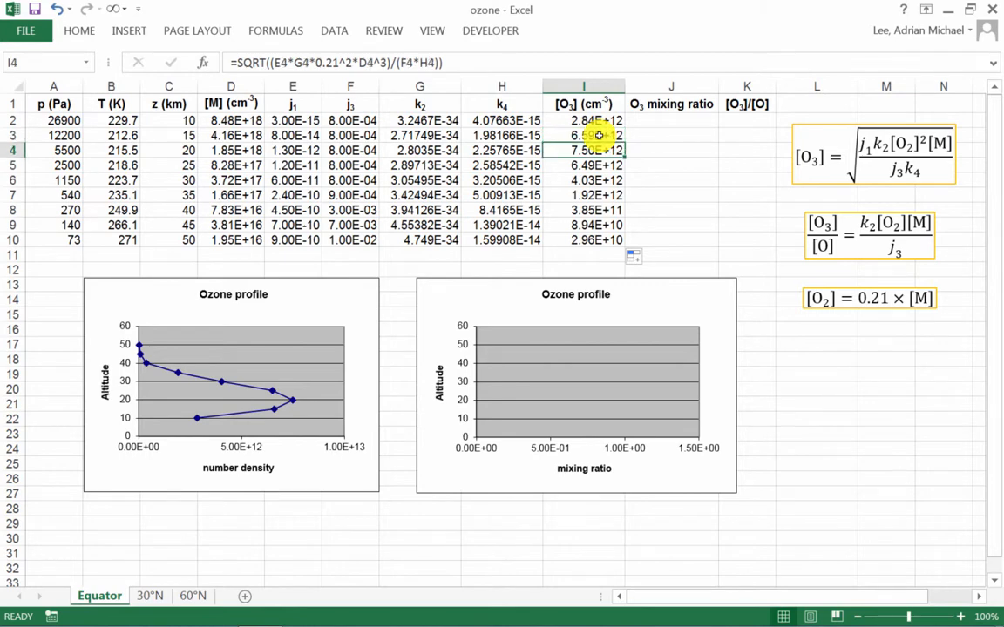
pyautogui.press('Down')
pyautogui.press('Down')
pyautogui.press('Down')
pyautogui.press('Down')
pyautogui.press('Down')
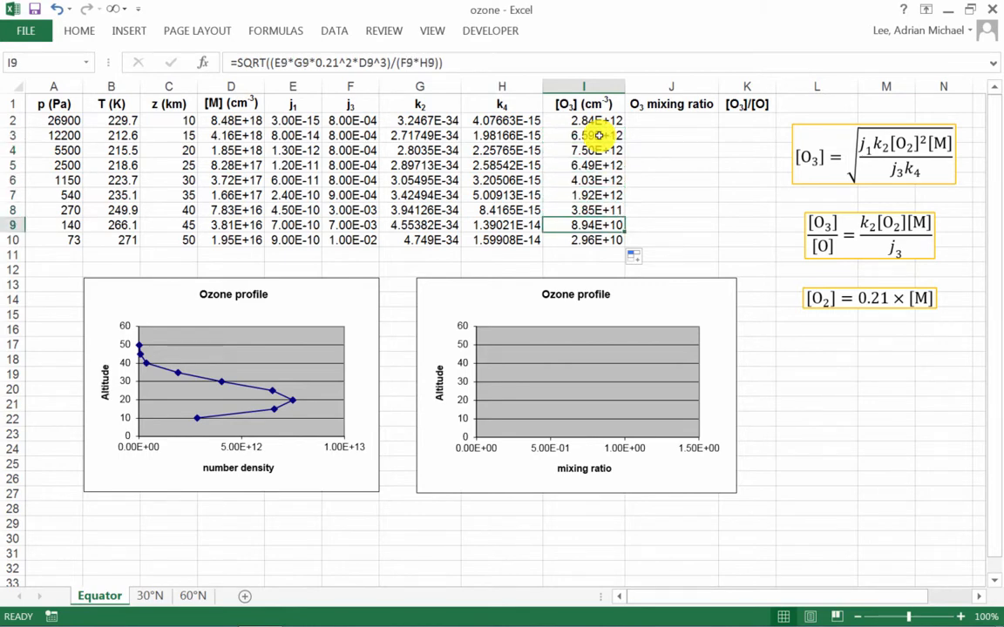
pyautogui.press('Down')
pyautogui.press('Up')
pyautogui.press('Up')
pyautogui.press('Up')
pyautogui.press('Up')
pyautogui.press('Up')
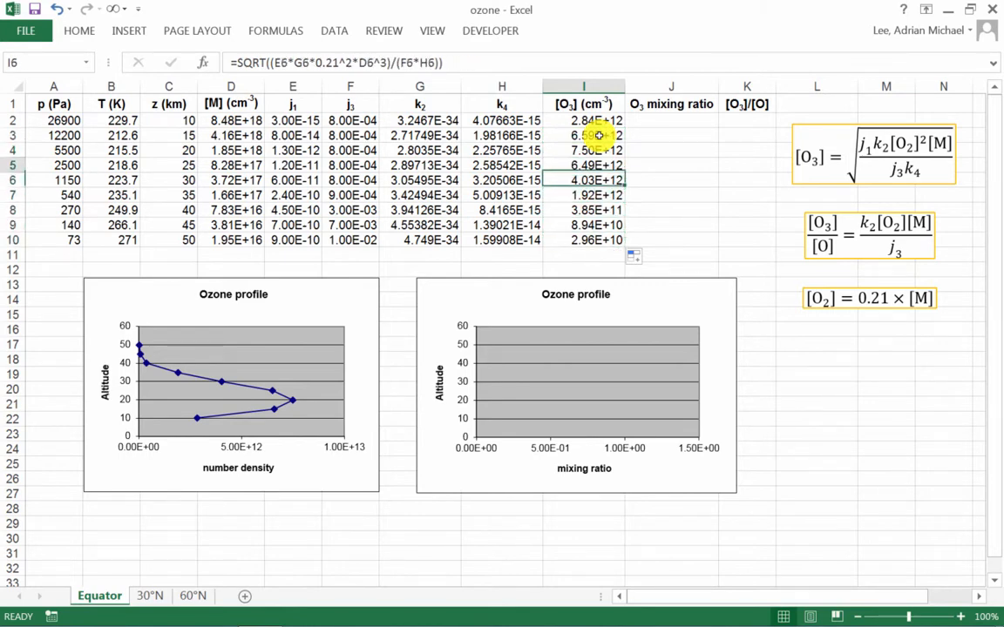
pyautogui.press('Up')
pyautogui.press('Up')
pyautogui.press('Up')
pyautogui.press('Up')
pyautogui.press('Down')
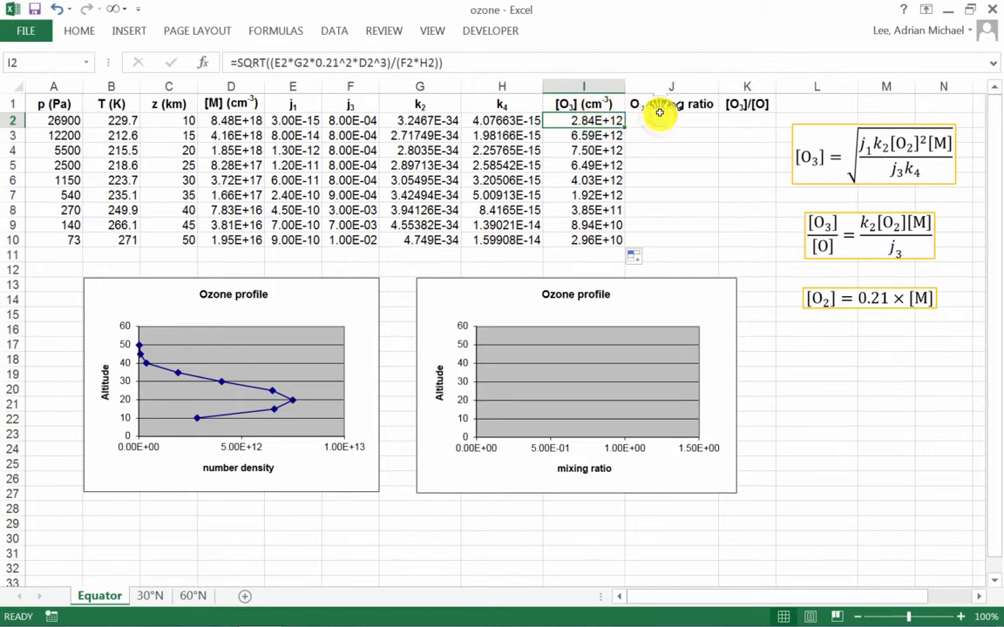
# Enter =I2/D2 in J2 as the O3 mixing ratio and fill it down through J10.
pyautogui.click(661, 119)
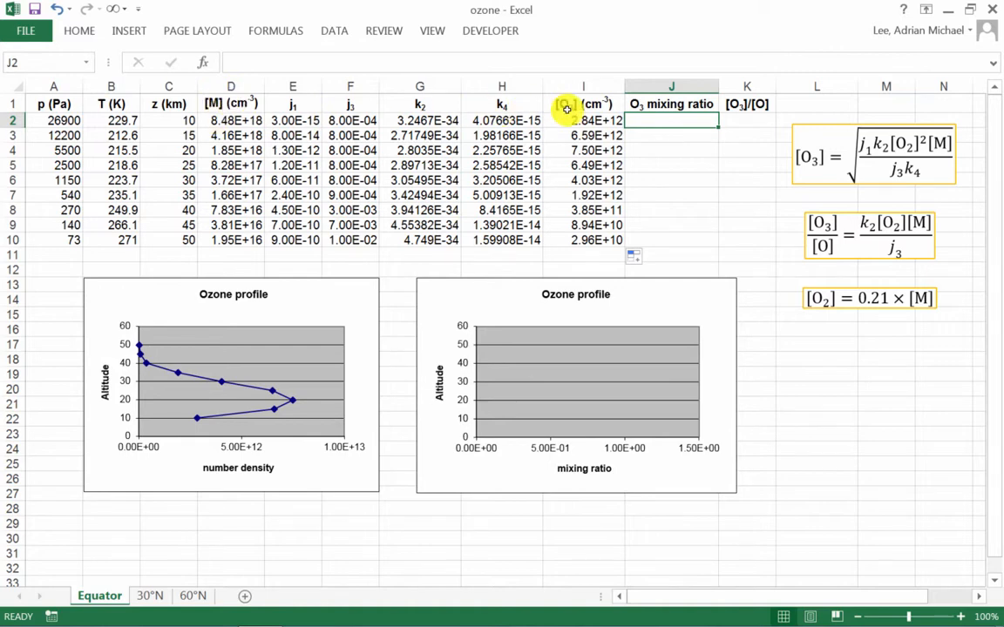
pyautogui.write('=')
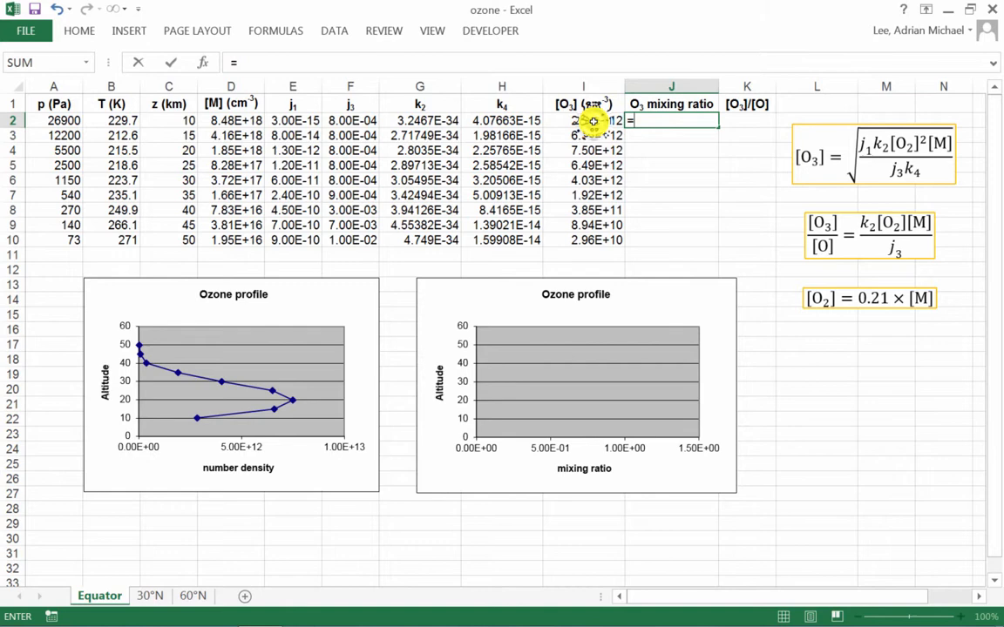
pyautogui.click(592, 121)
pyautogui.write('/')
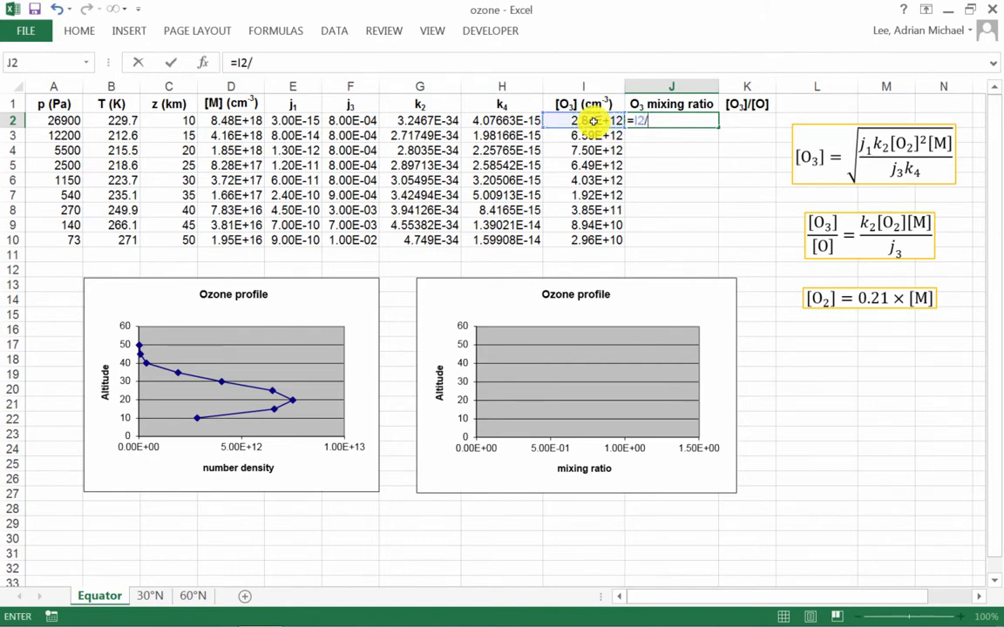
pyautogui.click(236, 121)
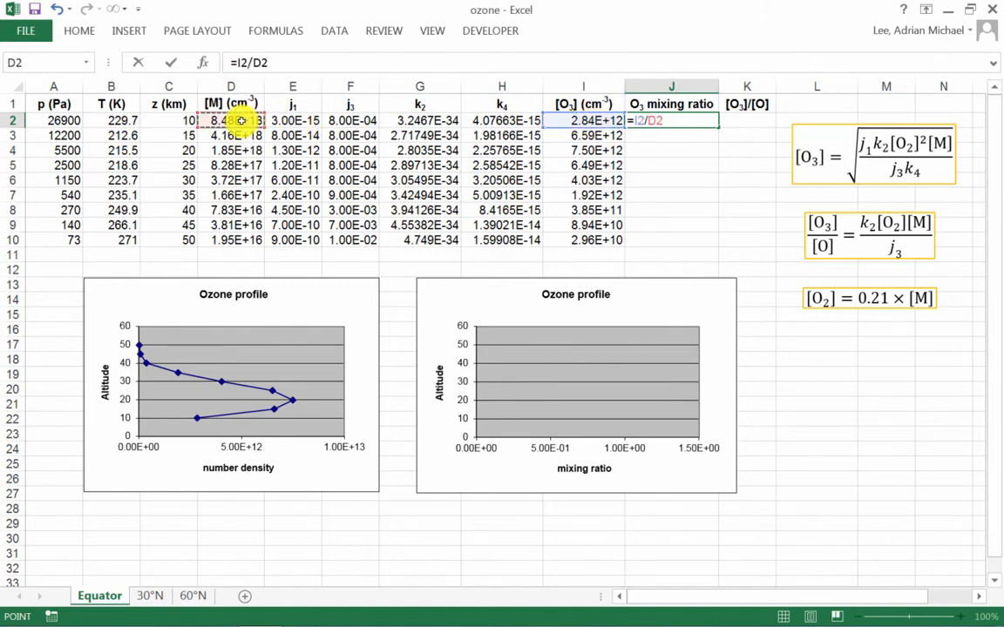
pyautogui.press('Return')
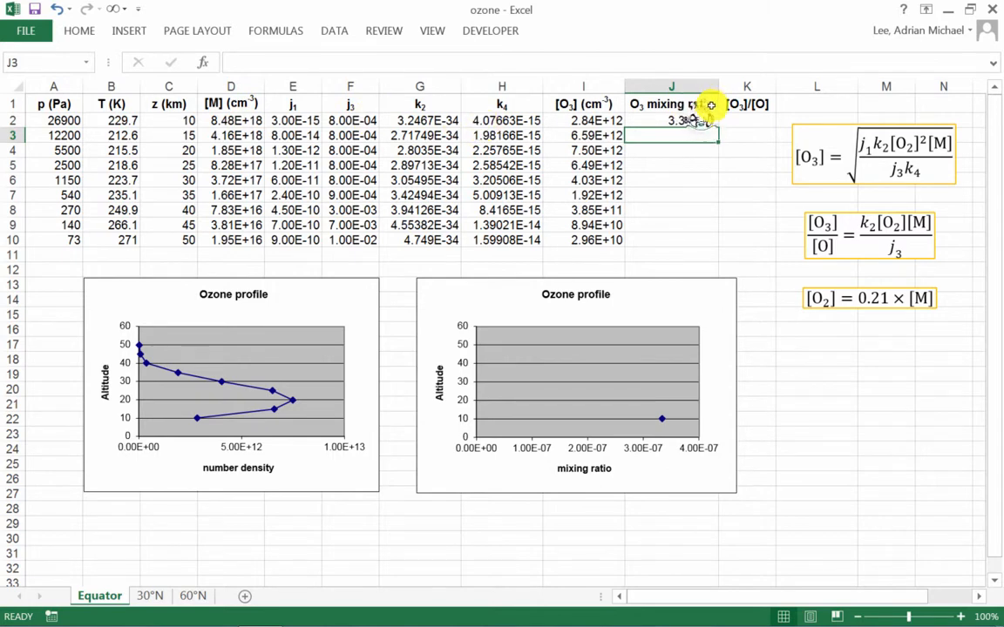
pyautogui.click(699, 121)
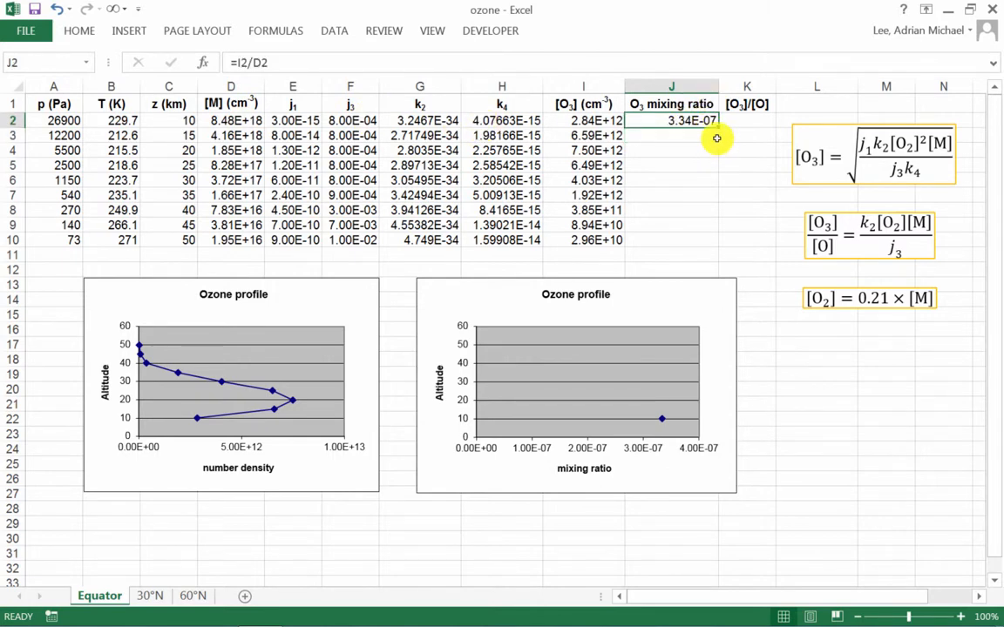
pyautogui.doubleClick(720, 128)
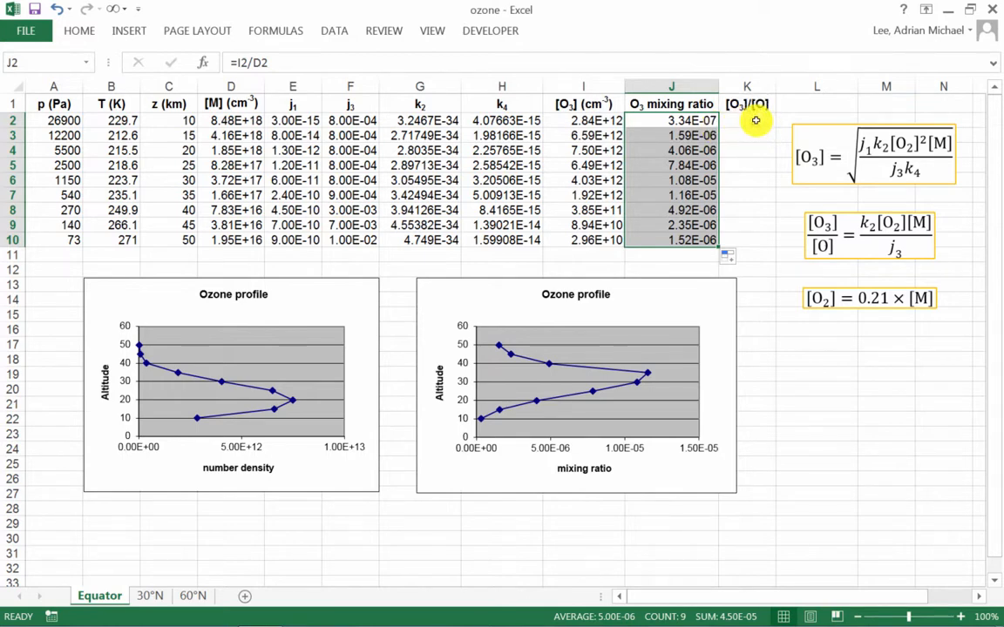
# Enter =(G2*0.21*D2^2)/F2 in K2 as the [O3]/[O] ratio, giving about 6.13E+06.
pyautogui.click(756, 121)
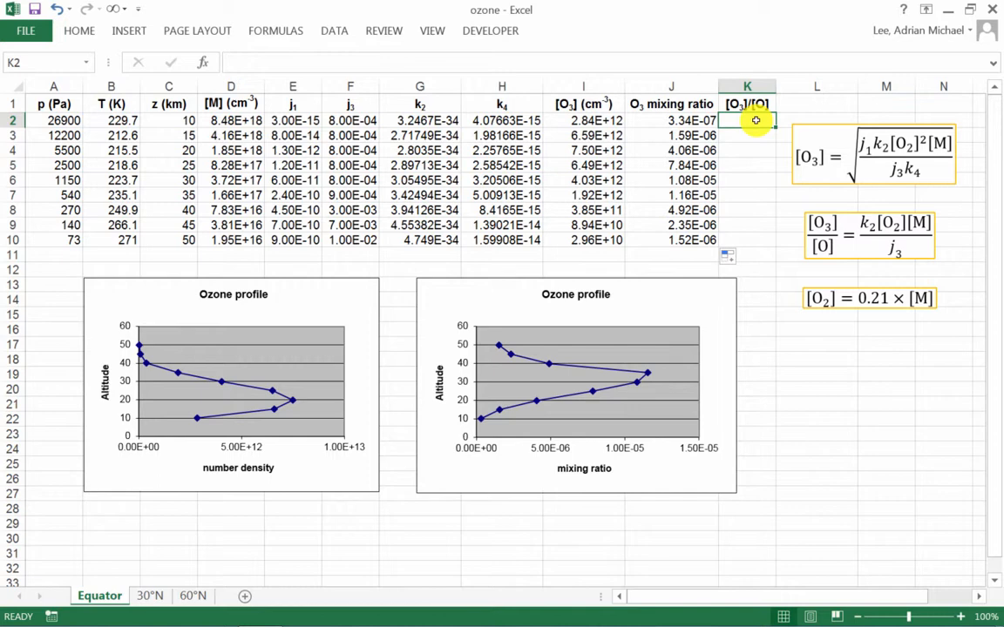
pyautogui.write('=')
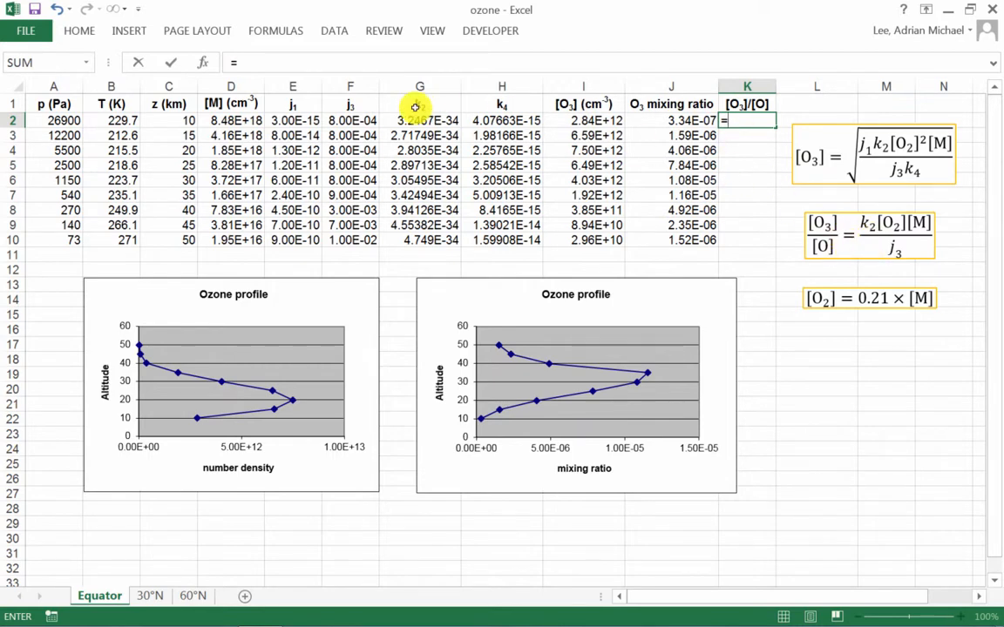
pyautogui.write('(')
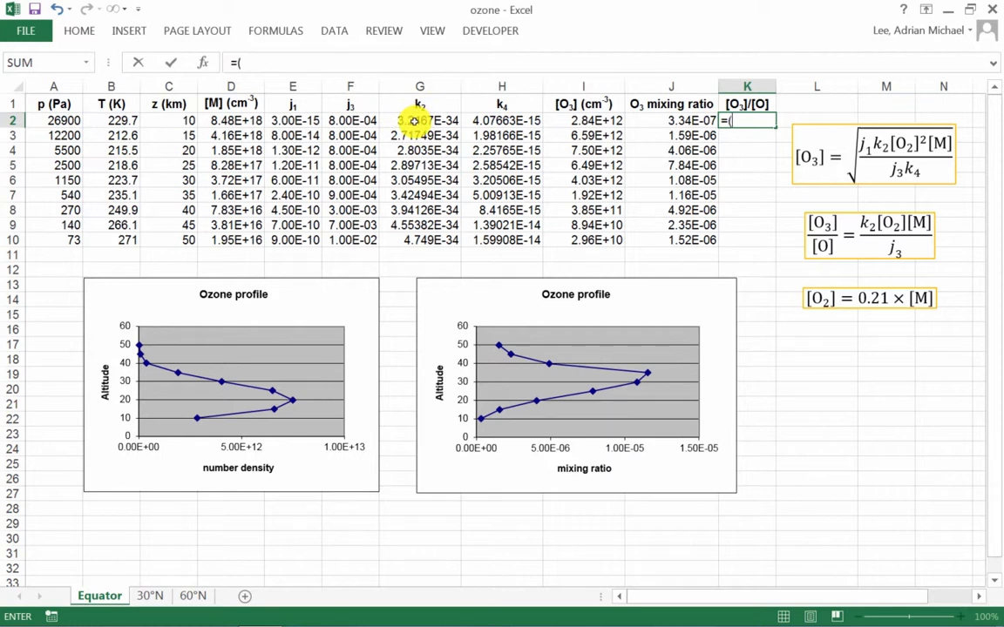
pyautogui.click(414, 120)
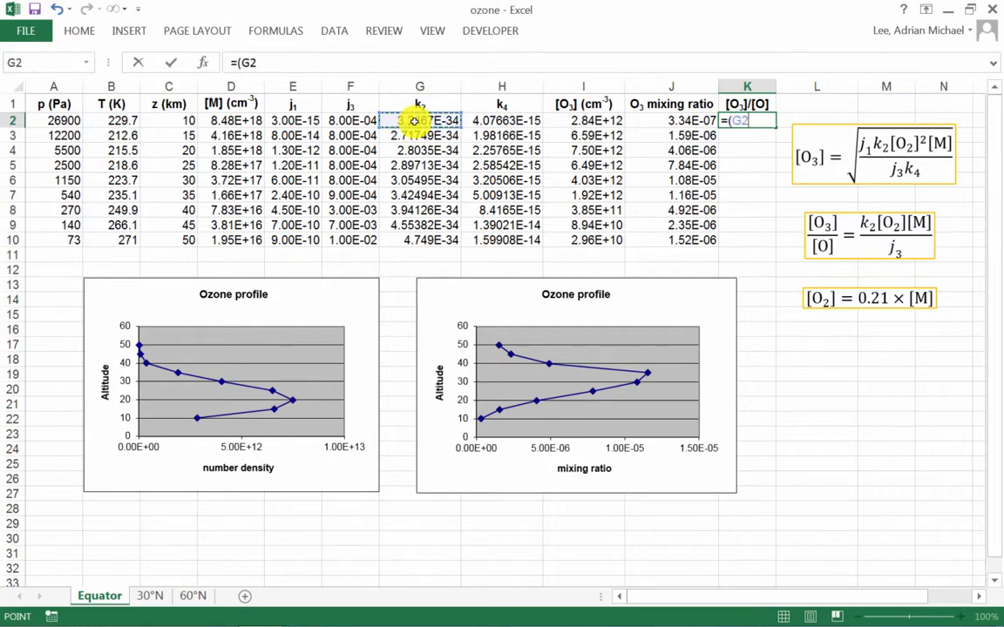
pyautogui.write('*')
pyautogui.write('0.21')
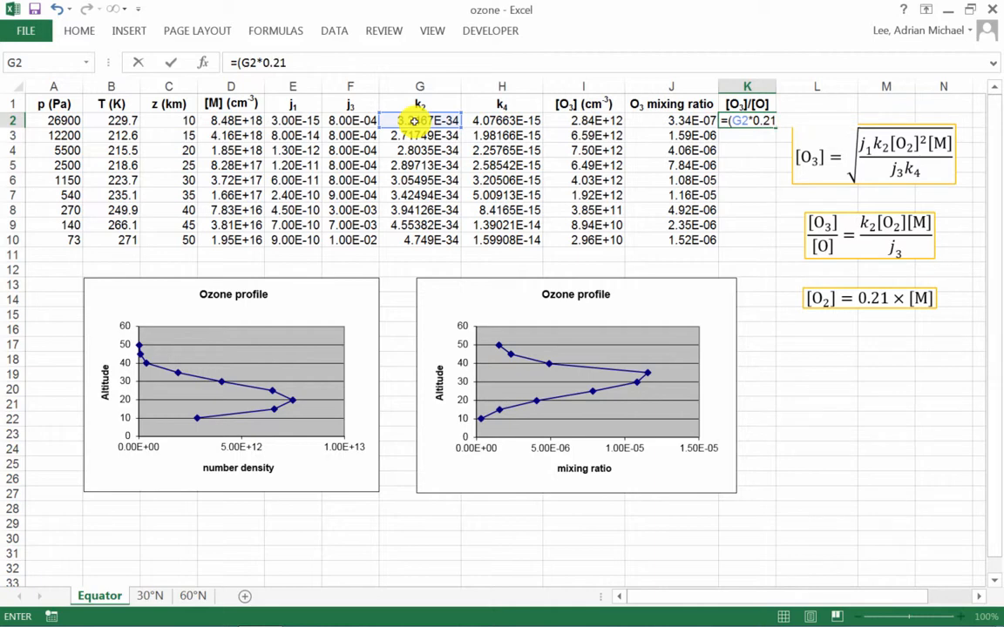
pyautogui.write('*')
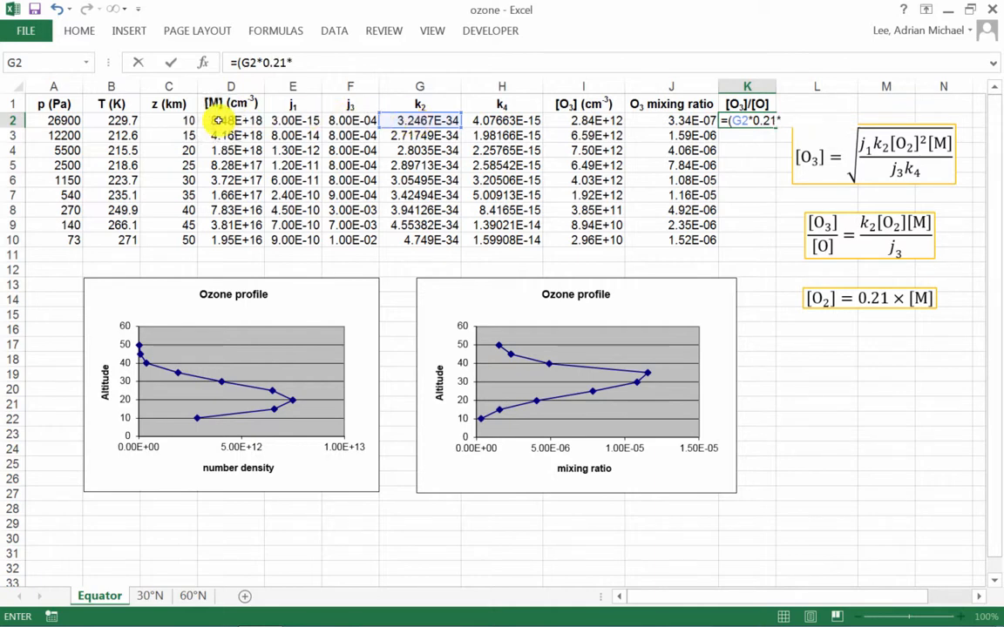
pyautogui.click(218, 120)
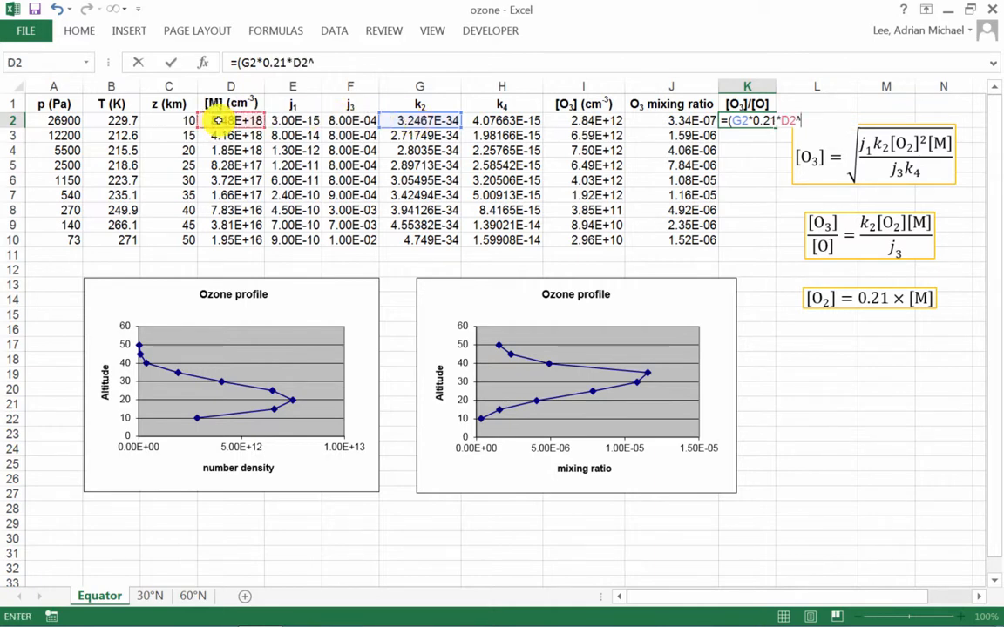
pyautogui.write('^2)')
pyautogui.write('/')
pyautogui.click(347, 122)
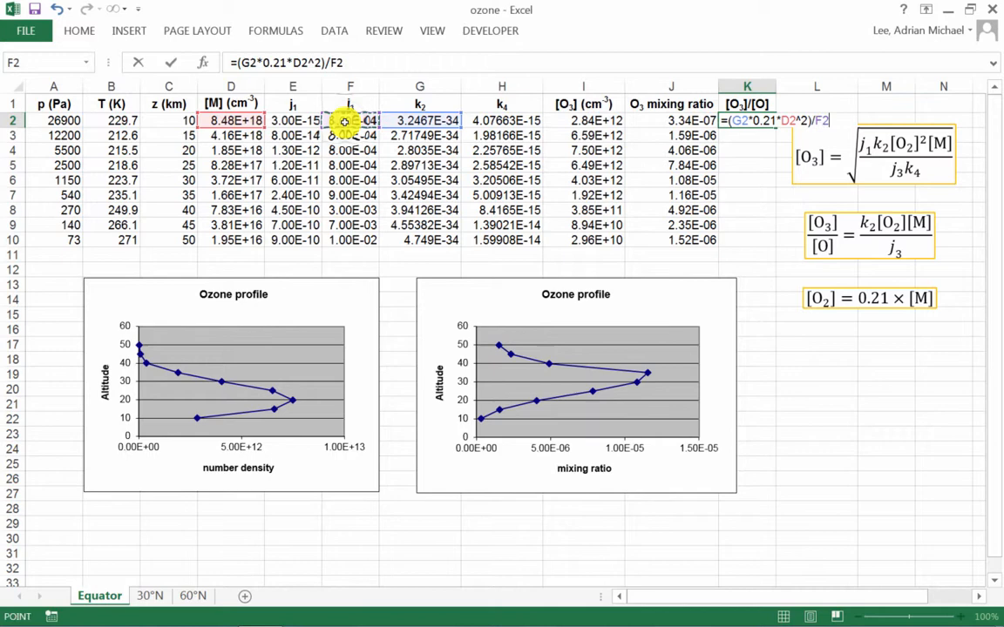
pyautogui.press('Return')
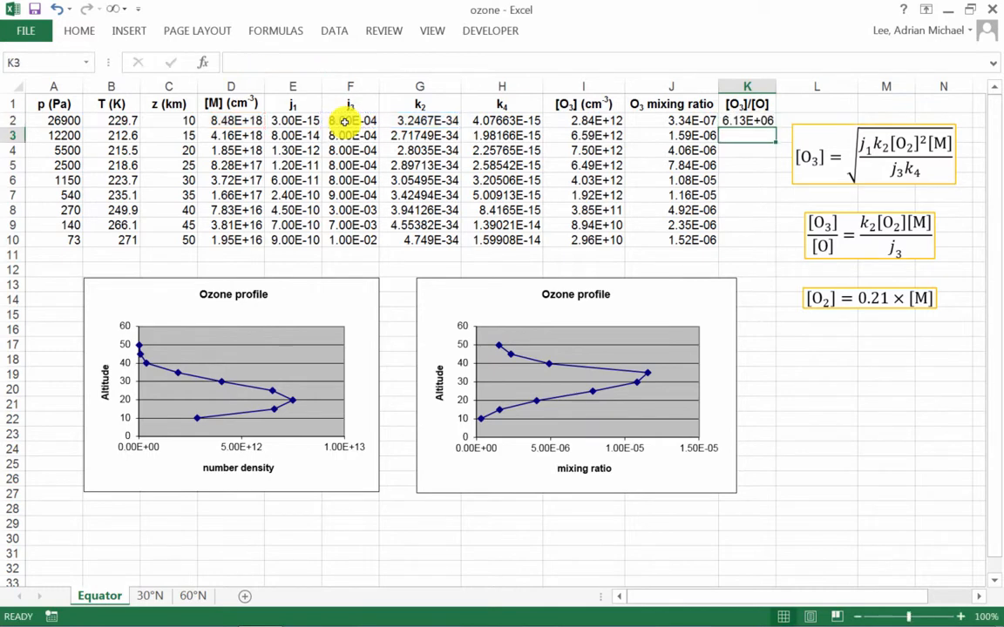
# Fill the [O3]/[O] formula down through K10, ratios falling to about 3.80E+00.
pyautogui.click(747, 120)
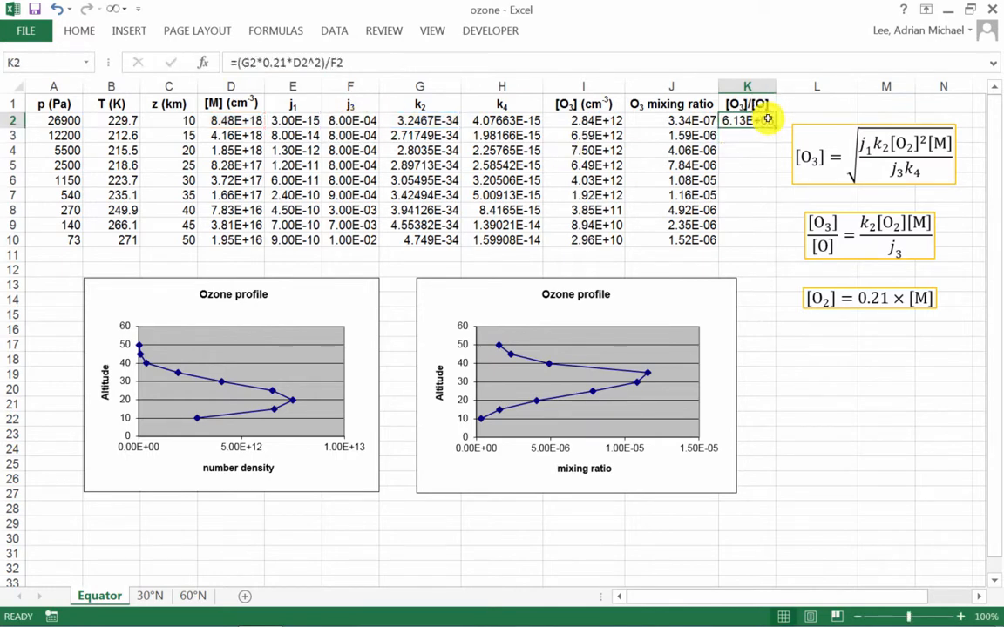
pyautogui.doubleClick(774, 124)
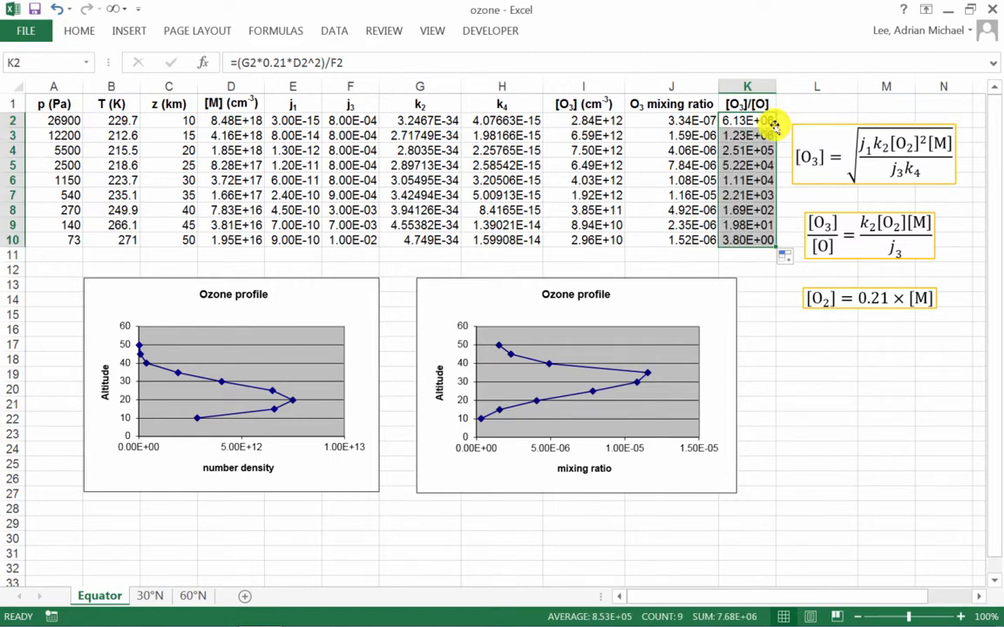